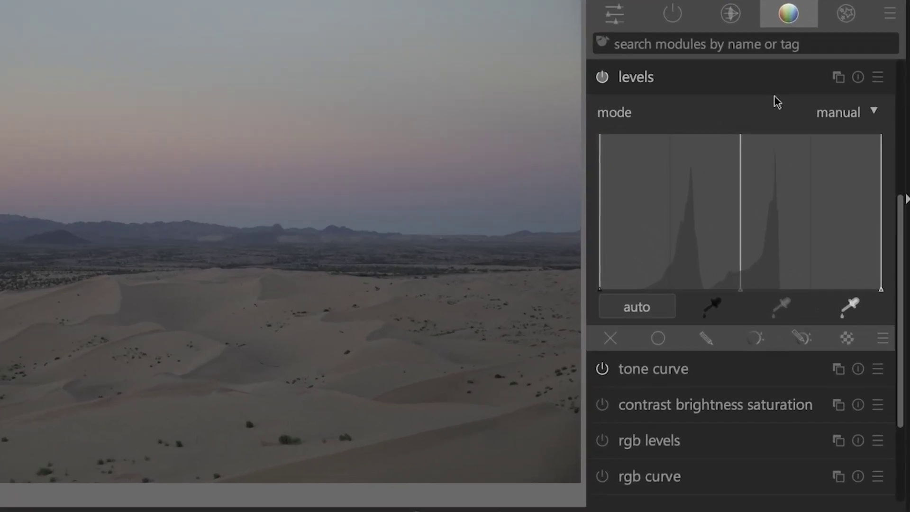
Step: Expand the tone curve module for the desert dune photo in the darkroom color tab
left_click(682, 371)
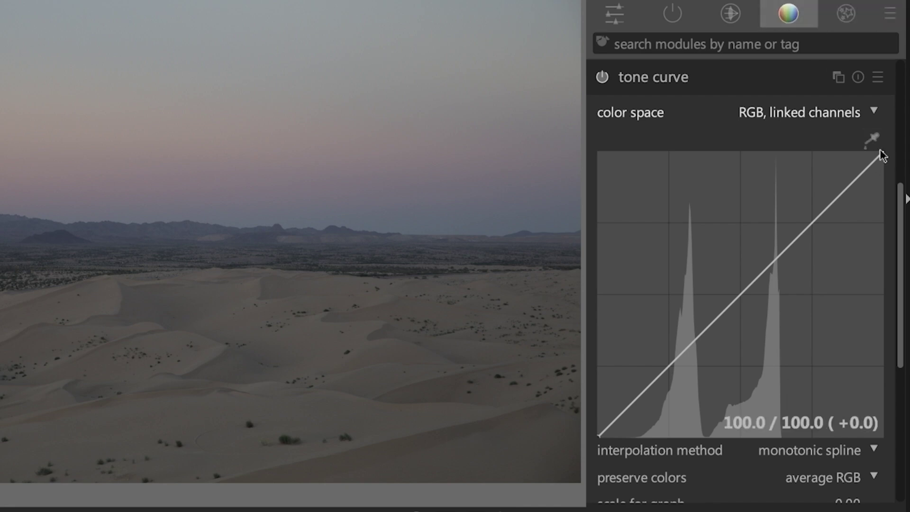
Step: Pull the tone curve's white point to about 69 and black point to about 9, then compare
left_click_drag(882, 153, 786, 153)
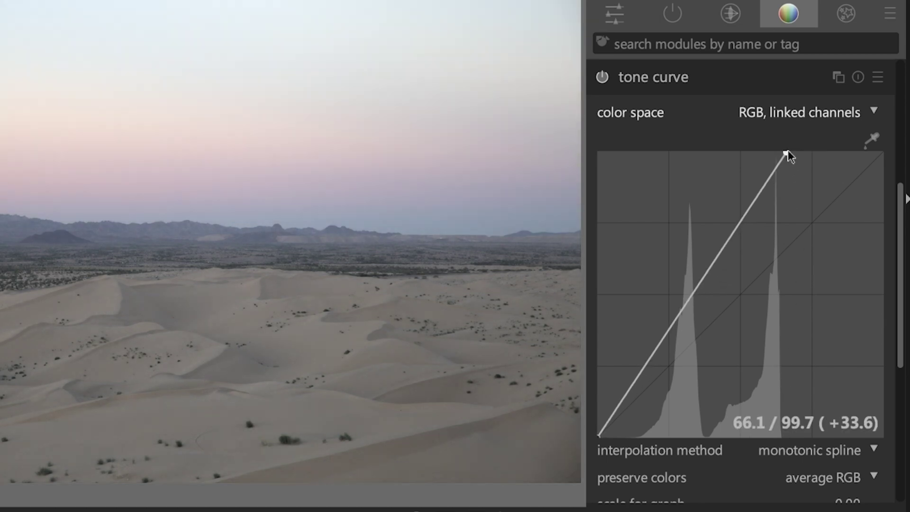
left_click_drag(786, 150, 800, 152)
left_click_drag(599, 433, 624, 441)
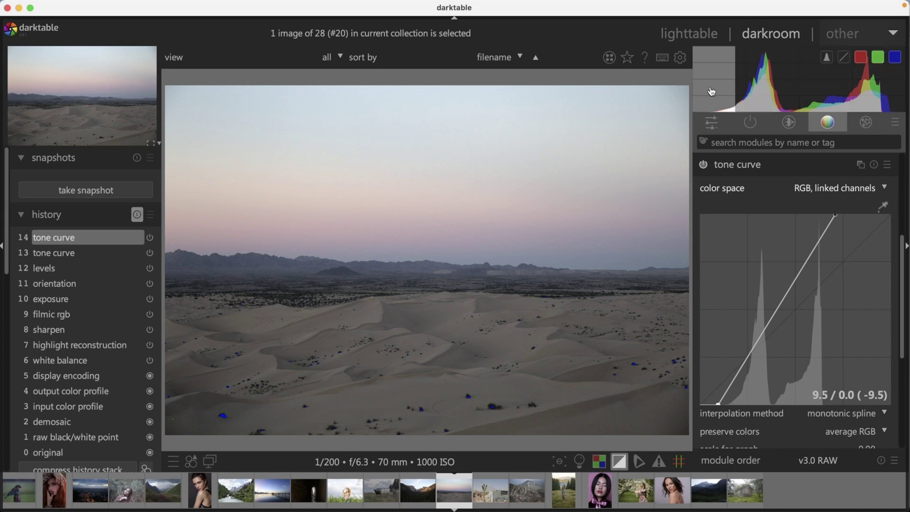
mouse_move(737, 90)
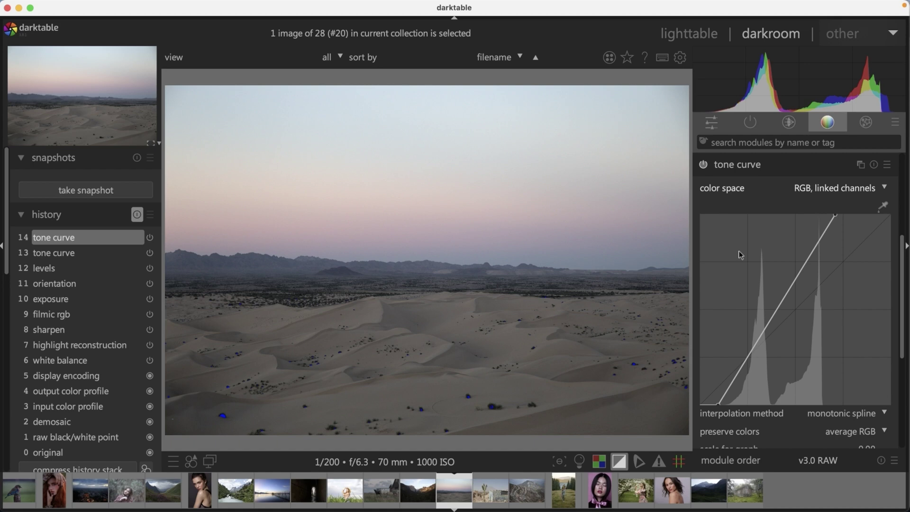
left_click(702, 165)
Step: Add a lowered shadow point and a lifted highlight point to the dune's tone curve
left_click(703, 165)
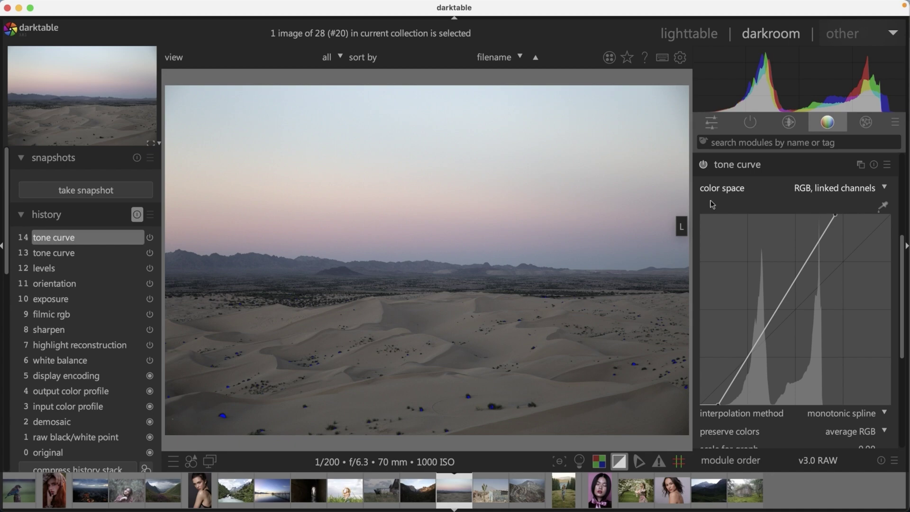
left_click(748, 356)
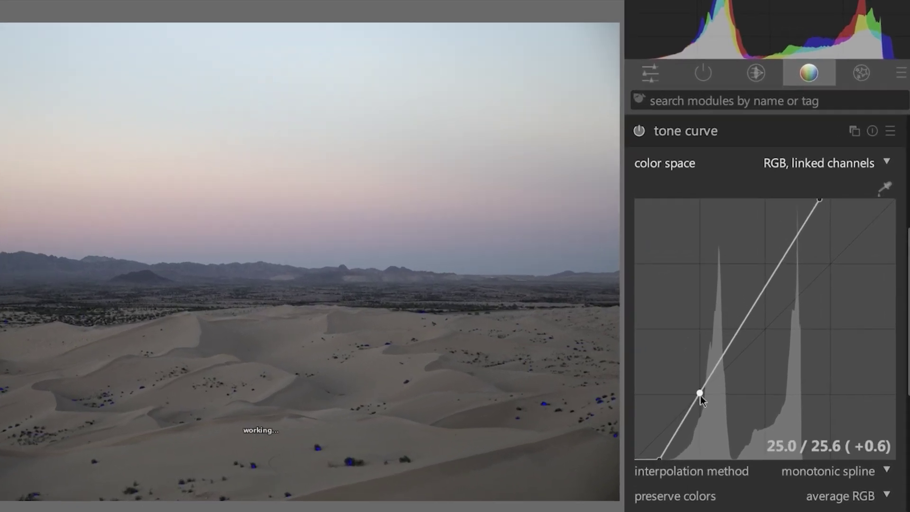
left_click_drag(701, 396, 685, 415)
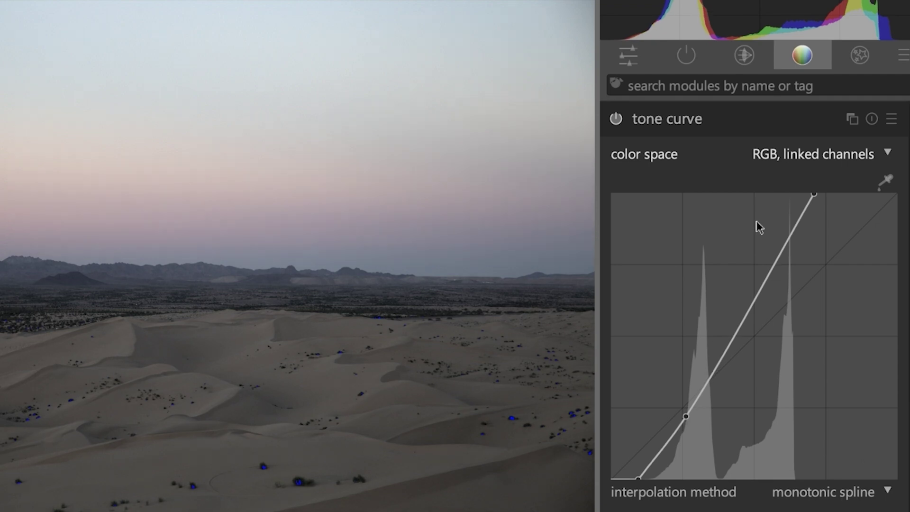
left_click_drag(775, 250, 769, 241)
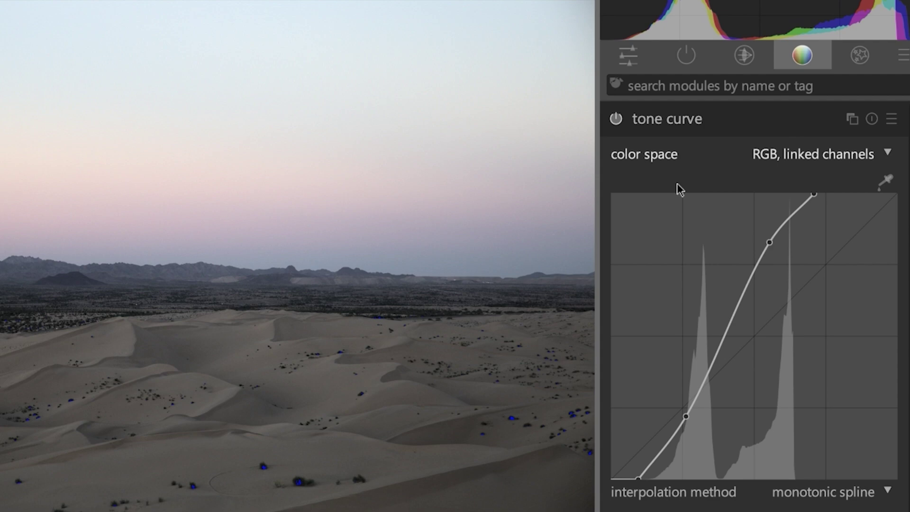
left_click(619, 120)
left_click(618, 119)
Step: Add a midtone point lifting midtones from 38.7 to about 53.6, comparing before and after
mouse_move(727, 329)
left_mouse_down()
mouse_move(716, 321)
mouse_move(732, 335)
mouse_move(722, 325)
left_mouse_up()
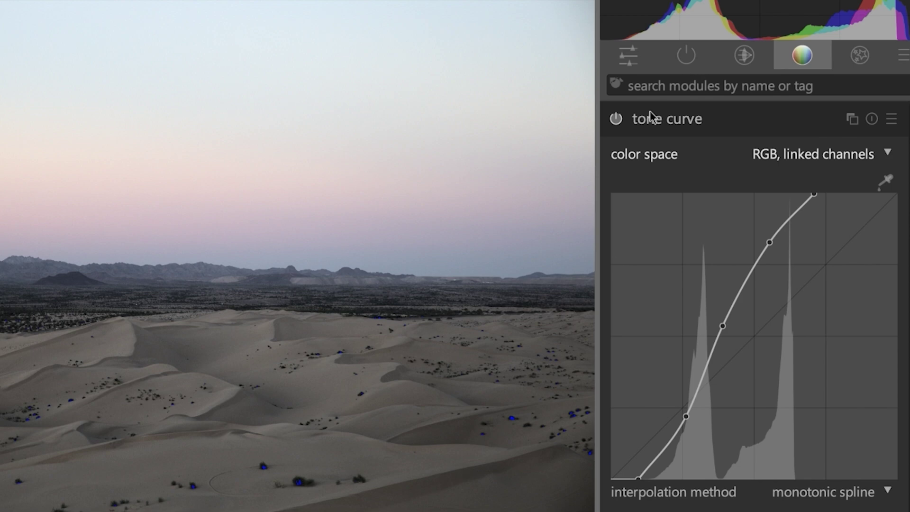
left_click(620, 117)
left_click(620, 117)
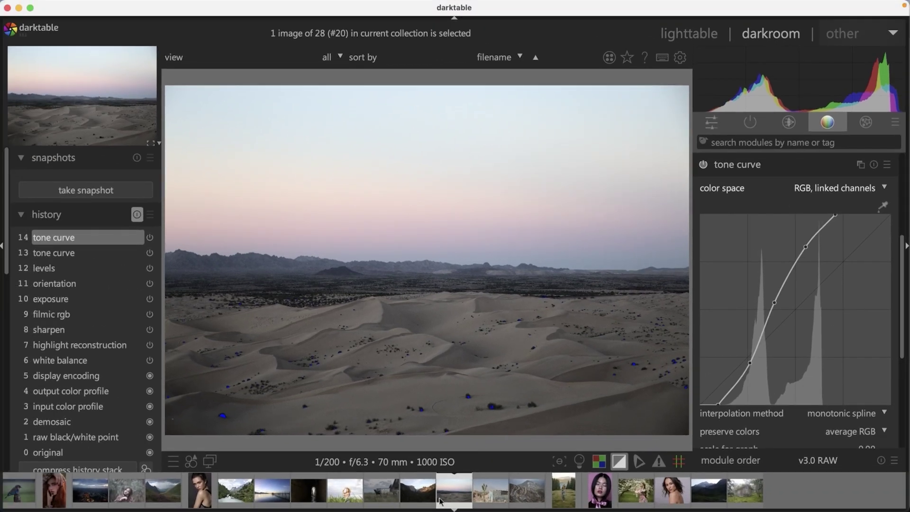
Step: Load the Joshua tree photo PANA1405.RW2 from the filmstrip into the darkroom
scroll(441, 493, "up", 12)
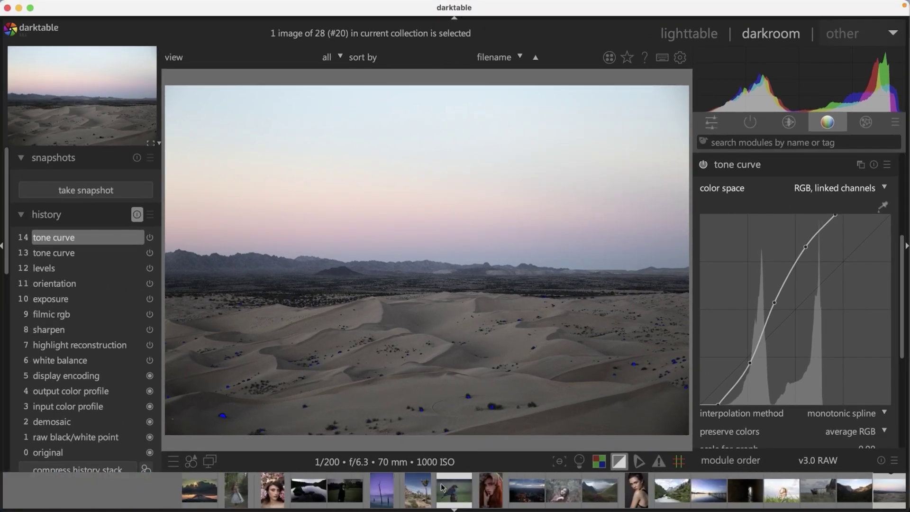
scroll(441, 488, "up", 2)
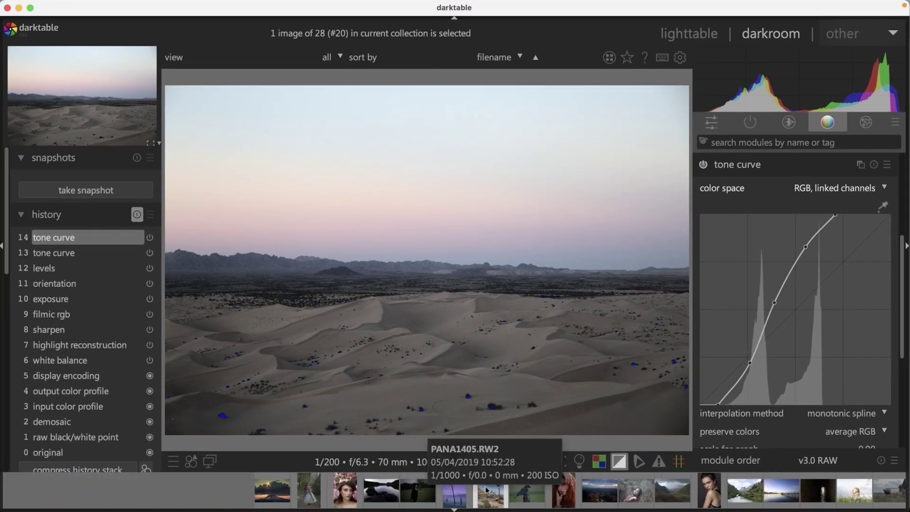
left_click(487, 490)
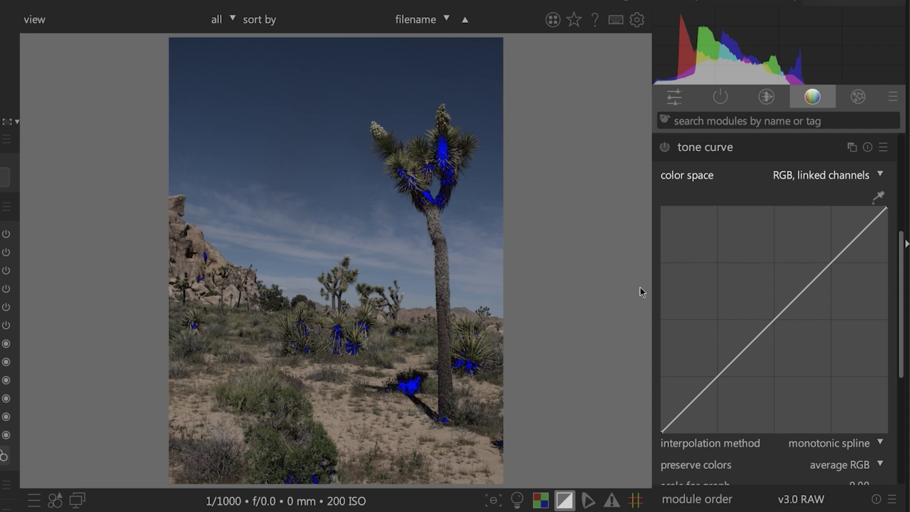
mouse_move(767, 49)
Step: Pull the Joshua tree's tone curve white point to about 68.7, comparing with the curve off
mouse_move(848, 76)
left_click_drag(886, 208, 819, 209)
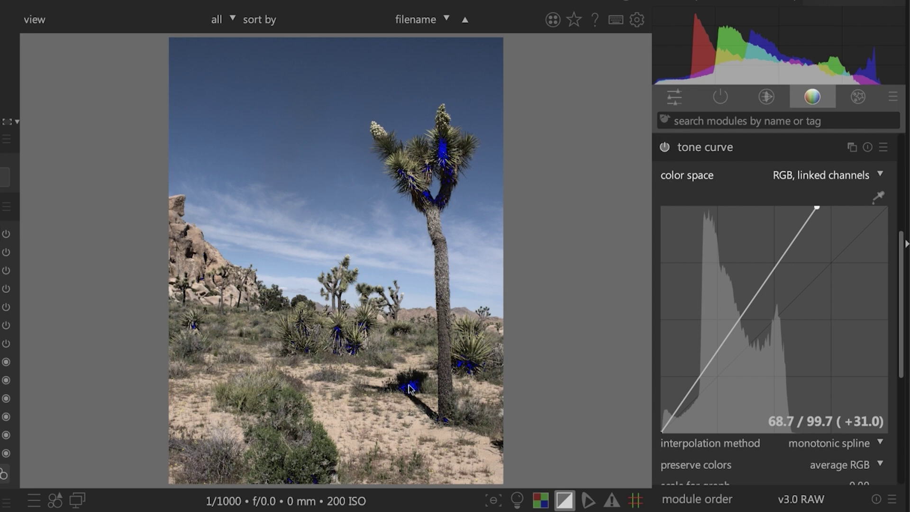
left_click(665, 148)
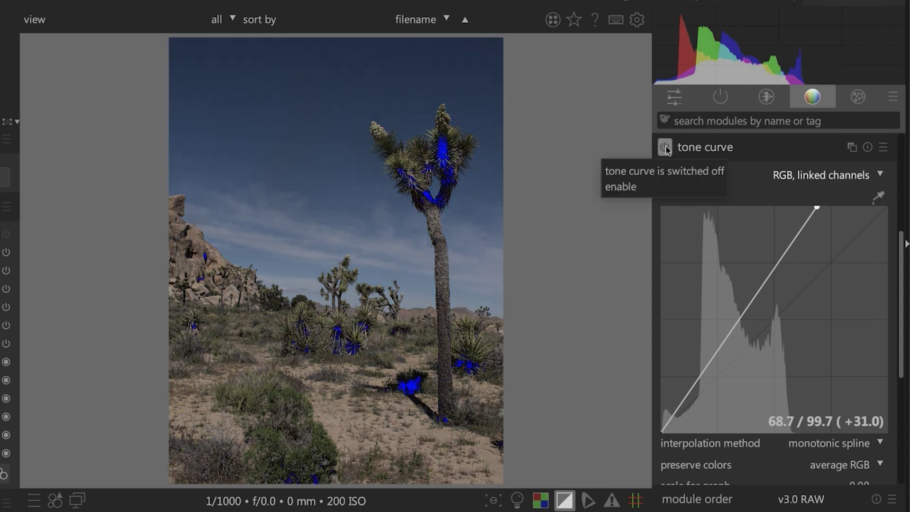
left_click(664, 148)
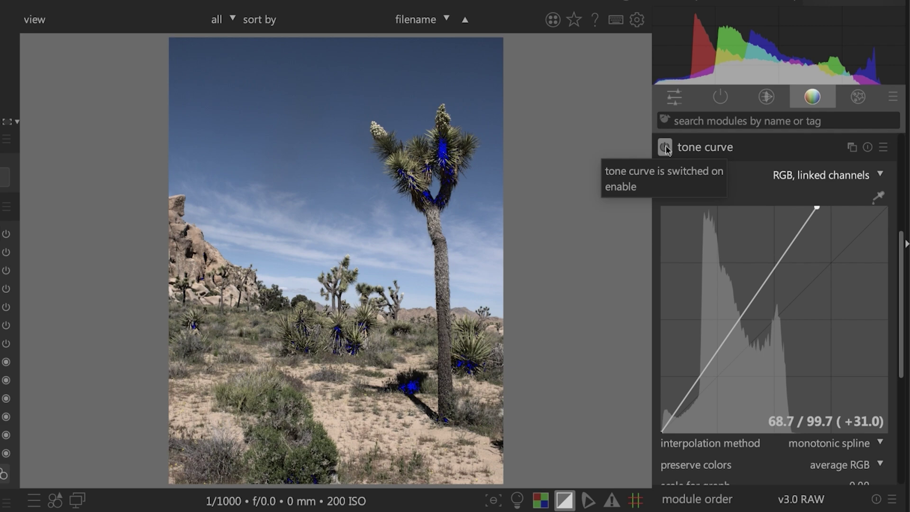
left_click(665, 146)
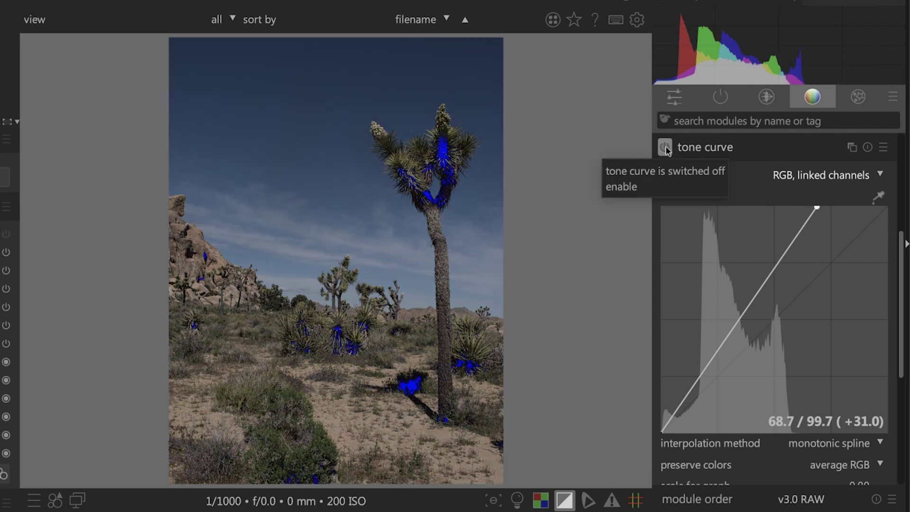
left_click(666, 146)
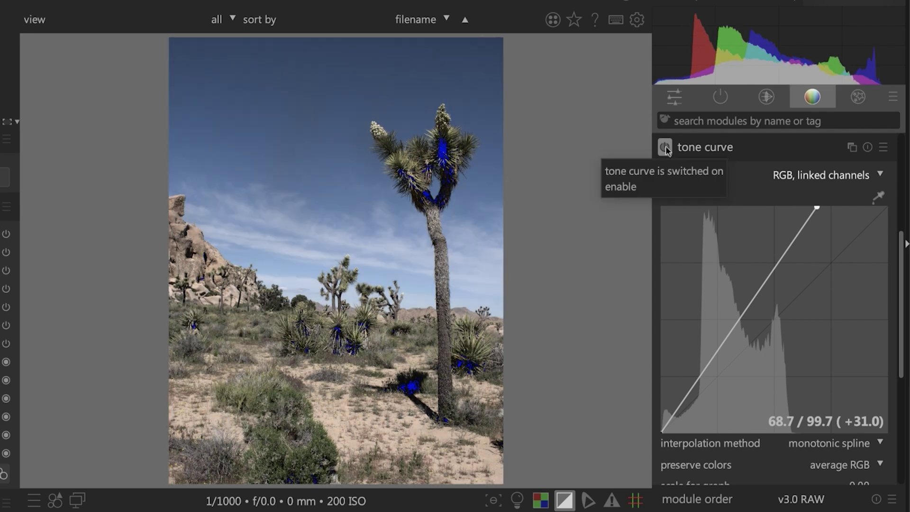
Step: Add a shadow point and a lifted highlight point, then raise the shadow point
left_click_drag(704, 375, 706, 380)
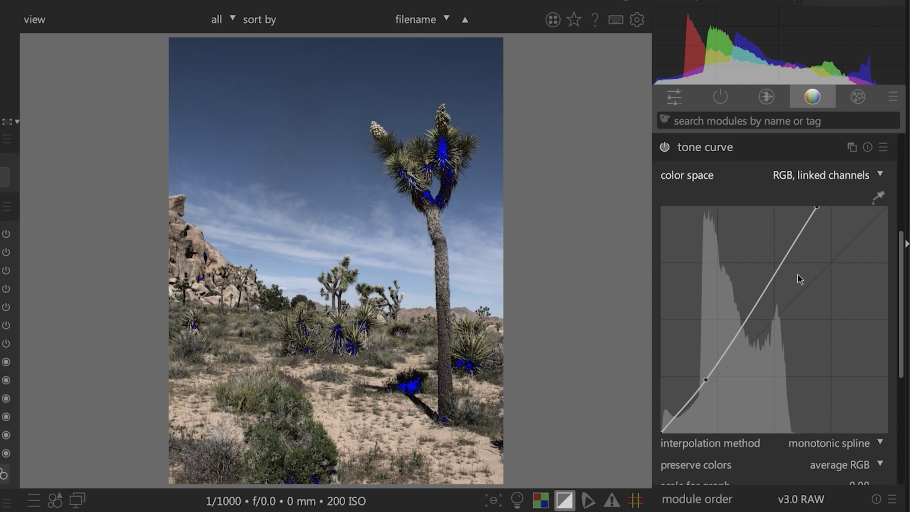
left_click_drag(780, 264, 772, 254)
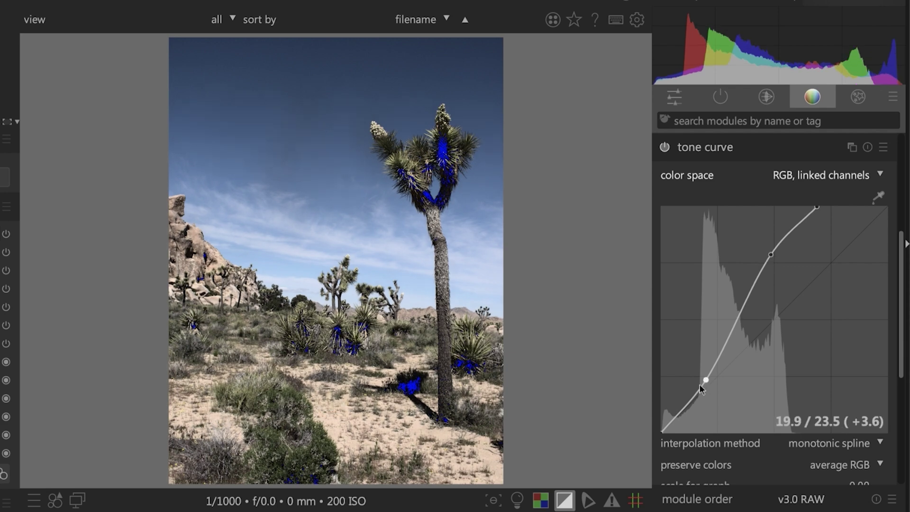
left_click_drag(706, 380, 712, 364)
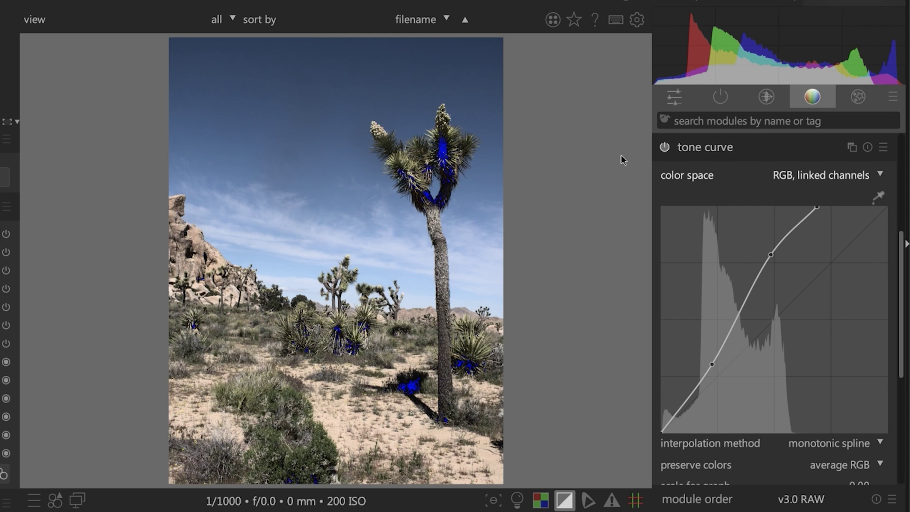
Step: Compare the curve on and off, then add a lifted midtone point
left_click(664, 148)
left_click(664, 148)
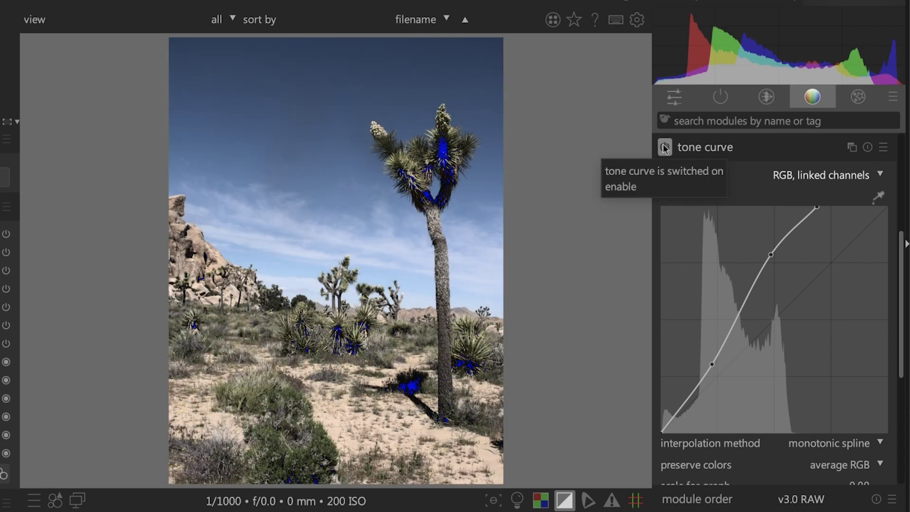
left_click(665, 148)
left_click(665, 149)
left_click(665, 148)
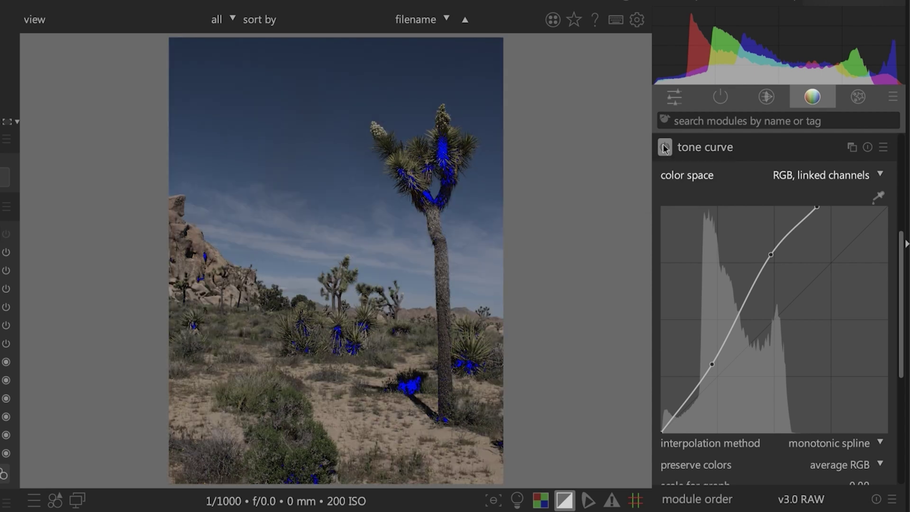
left_click(665, 148)
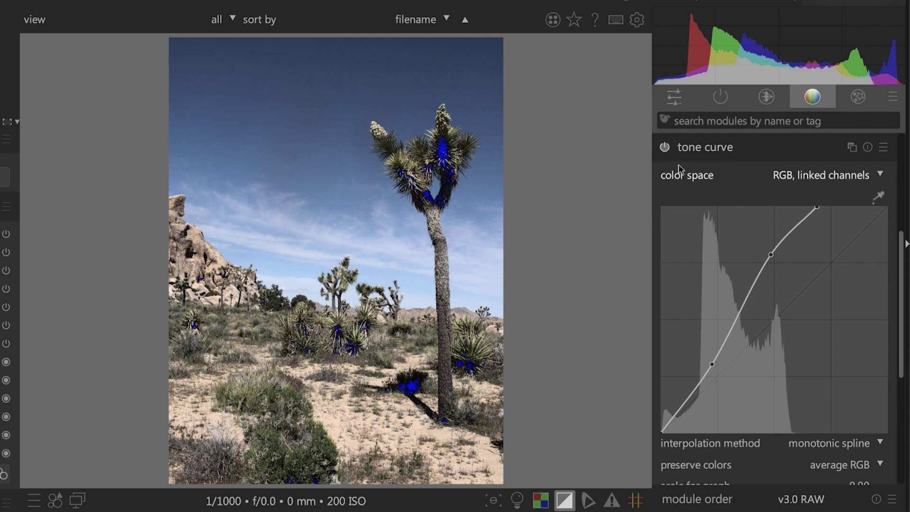
left_click_drag(740, 311, 741, 316)
Step: Reset the tone curve, undo the reset, and delete the midtone point
double_click(741, 315)
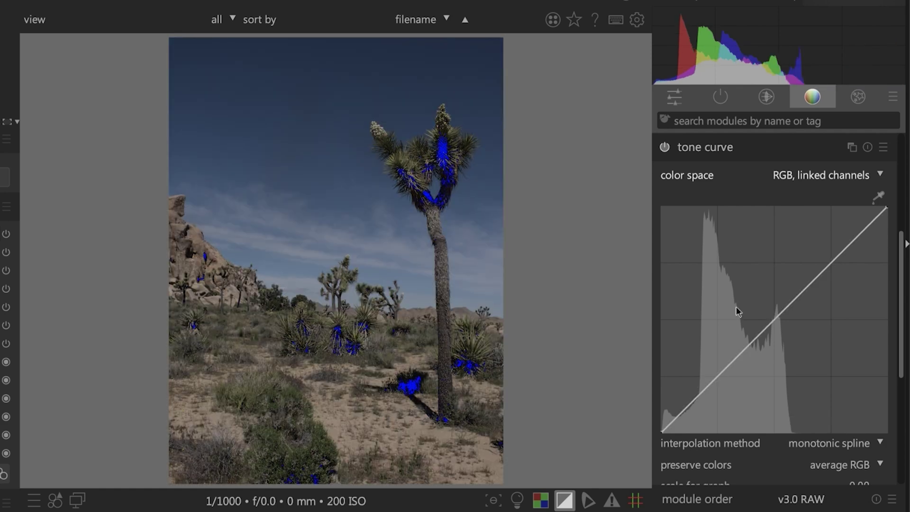
key("ctrl+z")
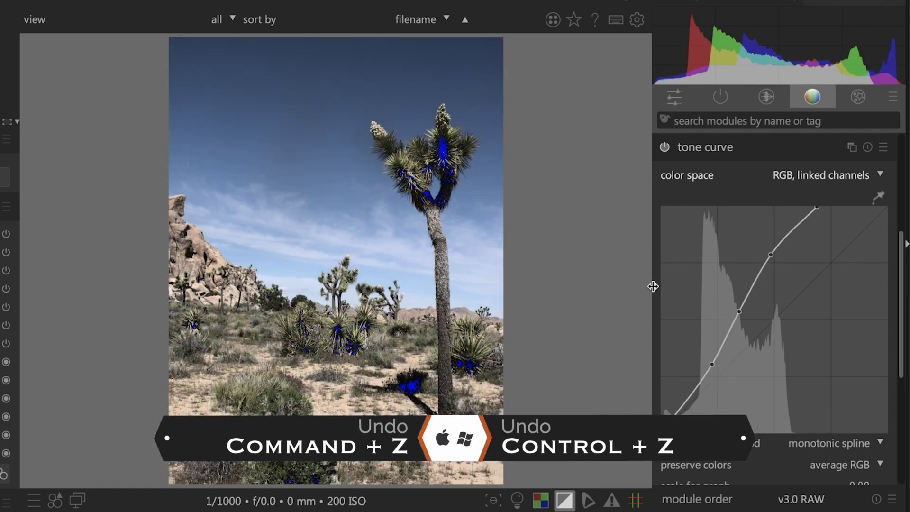
right_click(741, 315)
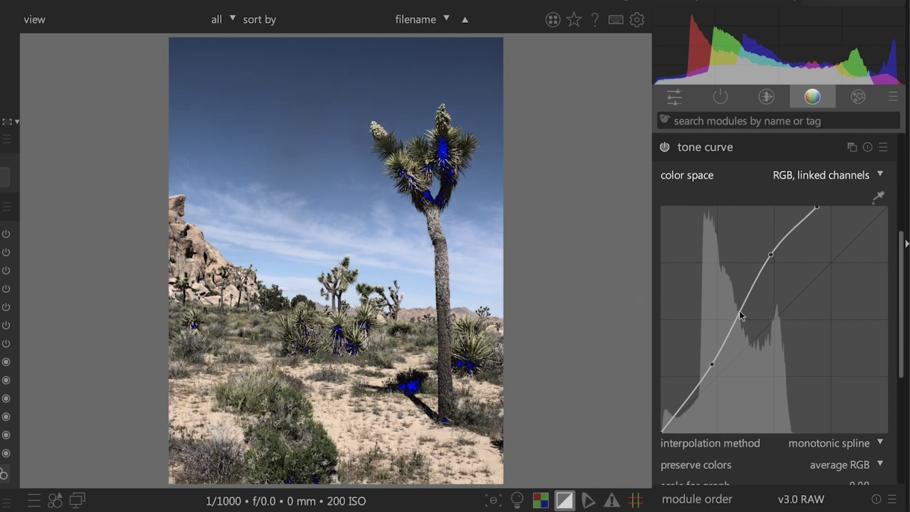
Step: Add a new slightly raised midtone point and lift the upper point to brighten highlights
left_click_drag(742, 313, 737, 305)
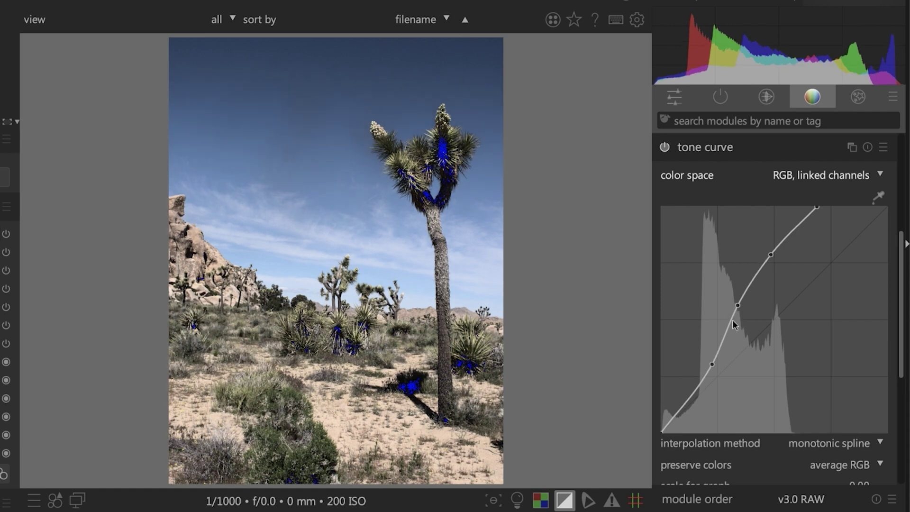
left_click_drag(737, 305, 740, 309)
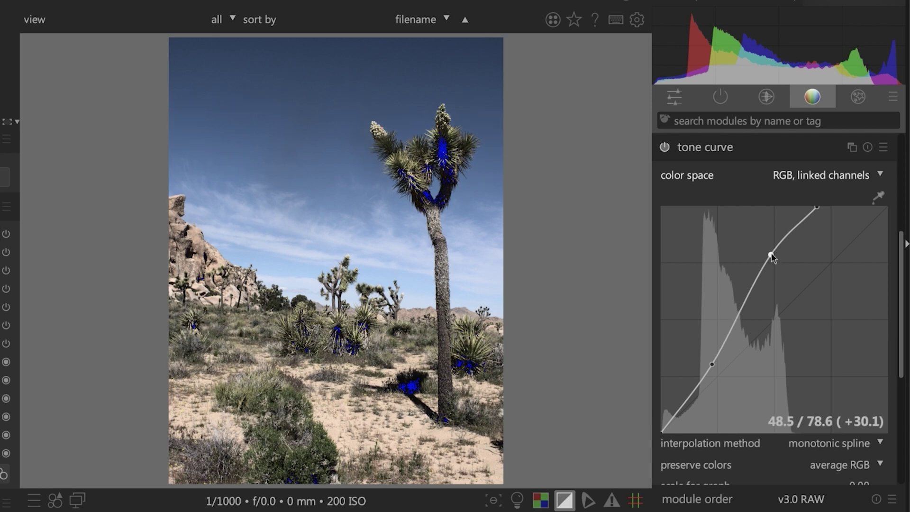
left_click_drag(780, 259, 772, 242)
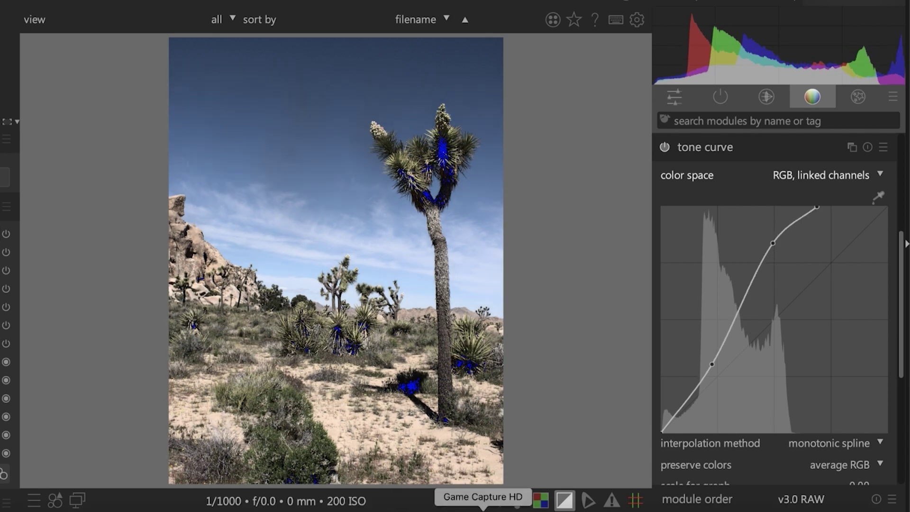
left_click(594, 506)
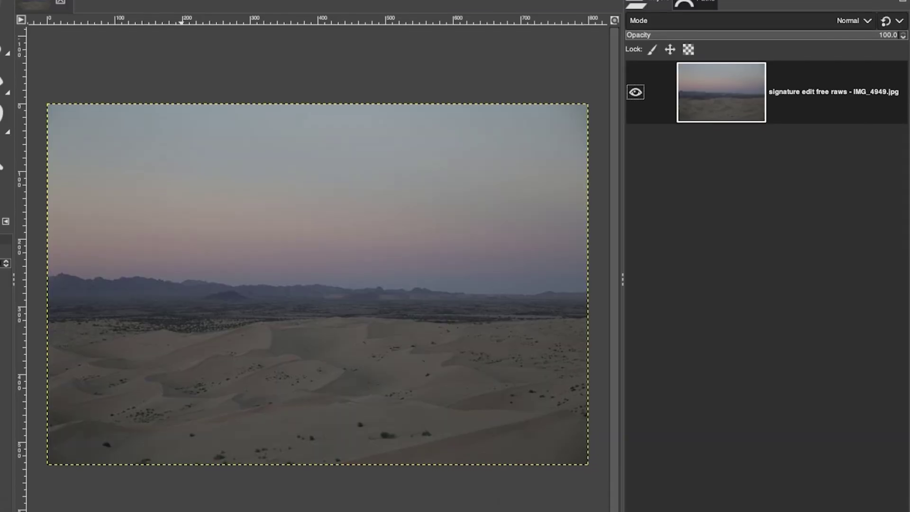
Step: In GIMP Curves, set the black point to 24 and pull the white point in to 188
left_click(149, 7)
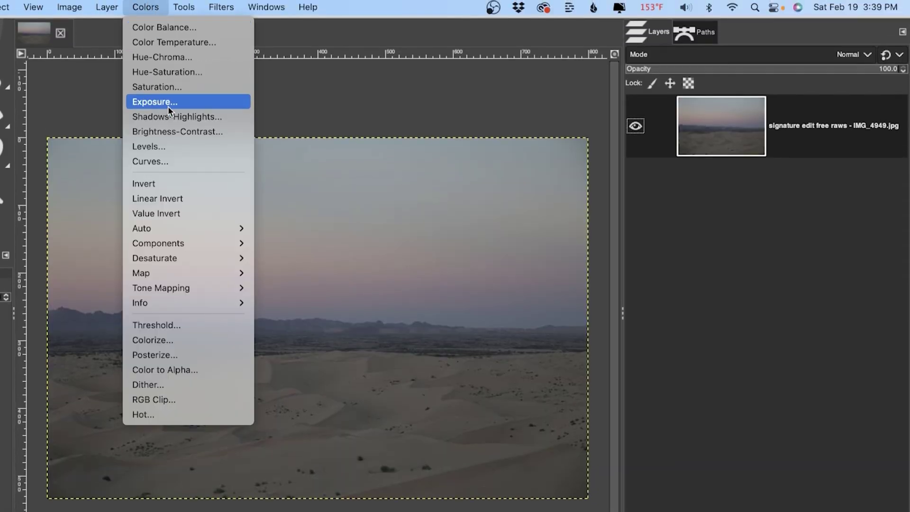
left_click(172, 163)
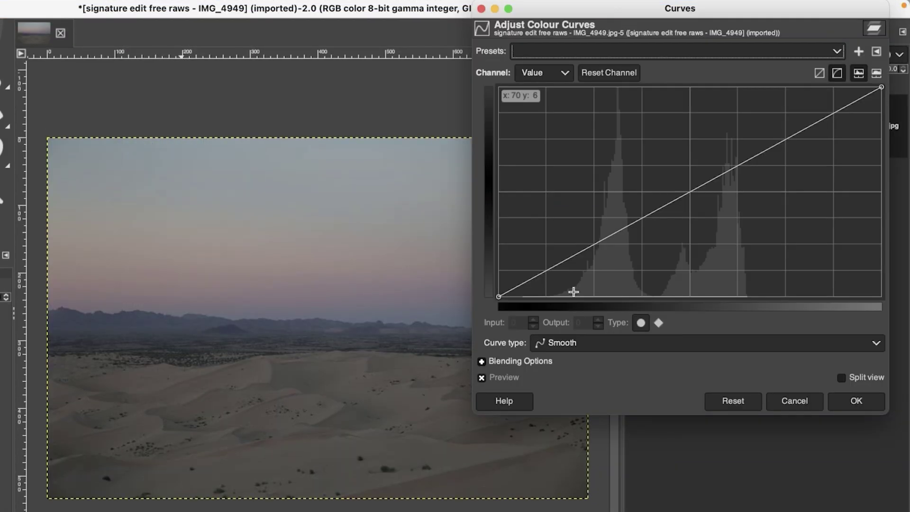
left_click_drag(499, 296, 533, 297)
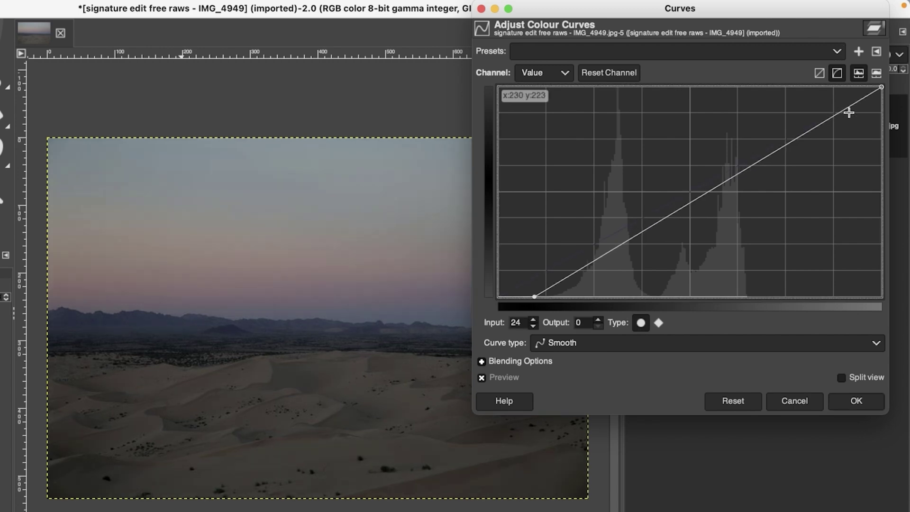
left_click_drag(880, 88, 781, 87)
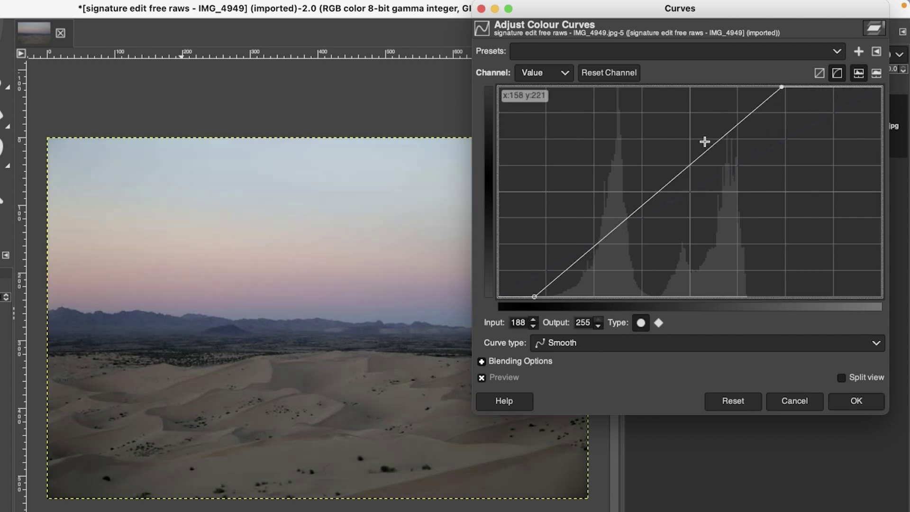
Step: Shape an S-curve with a lowered shadow point, raised highlight point and lifted midtone point
left_click(600, 243)
left_click_drag(600, 244, 606, 251)
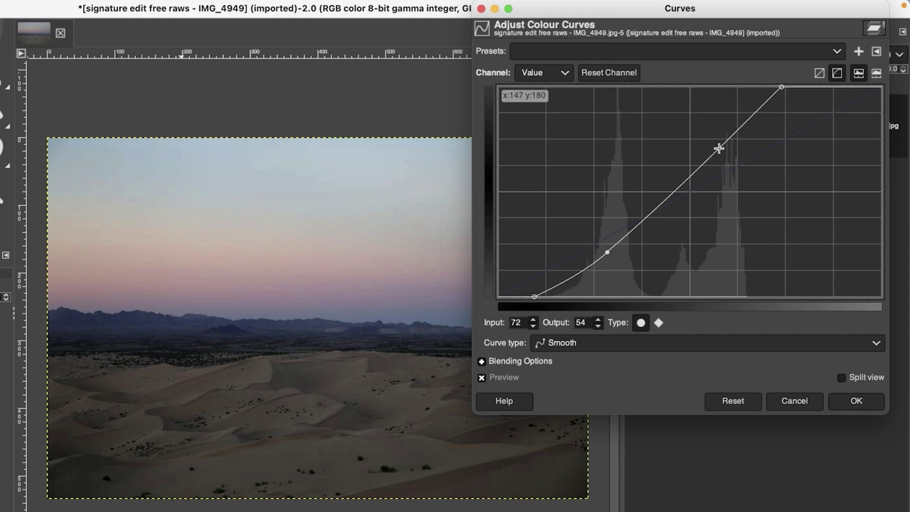
left_click_drag(718, 146, 721, 127)
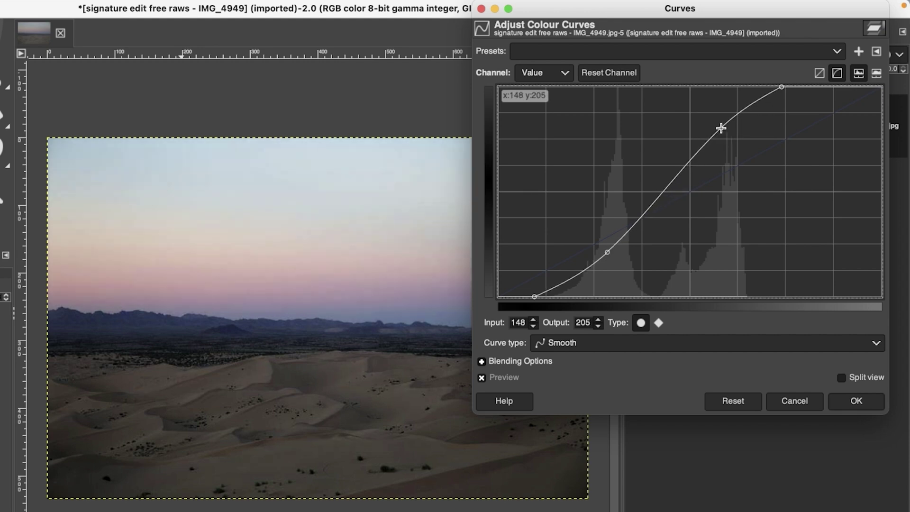
left_click_drag(607, 252, 604, 246)
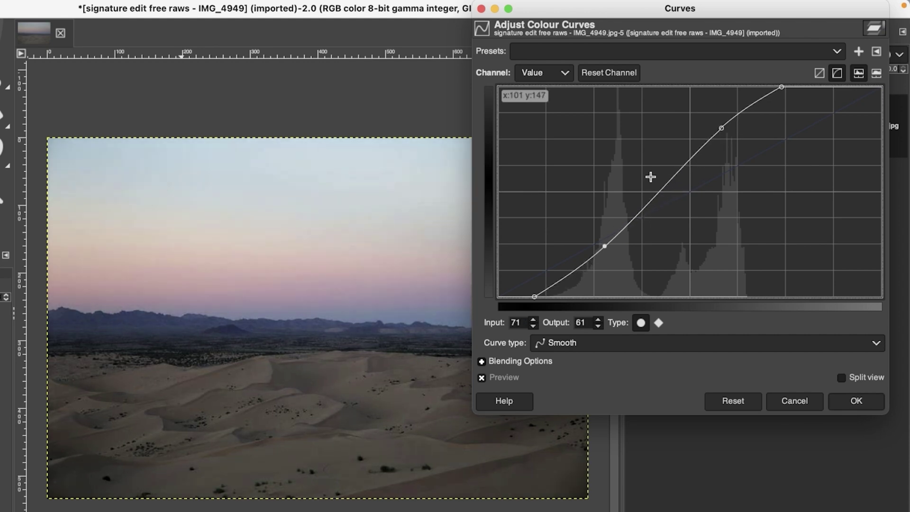
left_click(663, 184)
left_click_drag(664, 184, 660, 178)
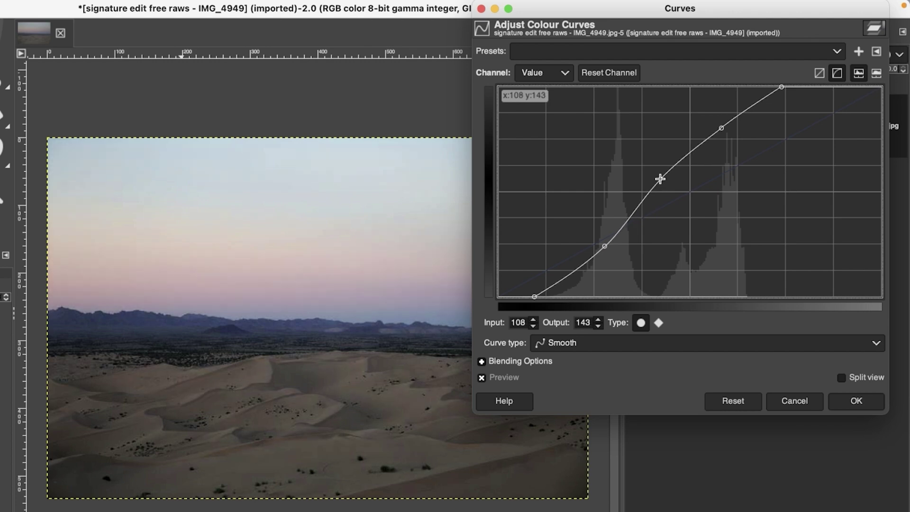